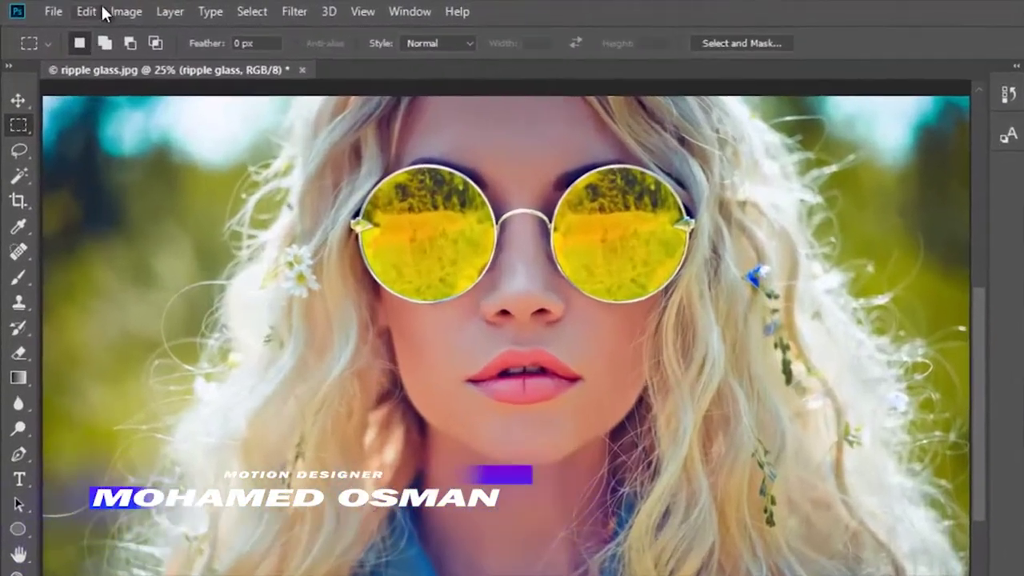
Check the photo's pixel dimensions in Image Size, then close it unchanged
{"action": "left_click", "coordinate": [113, 11]}
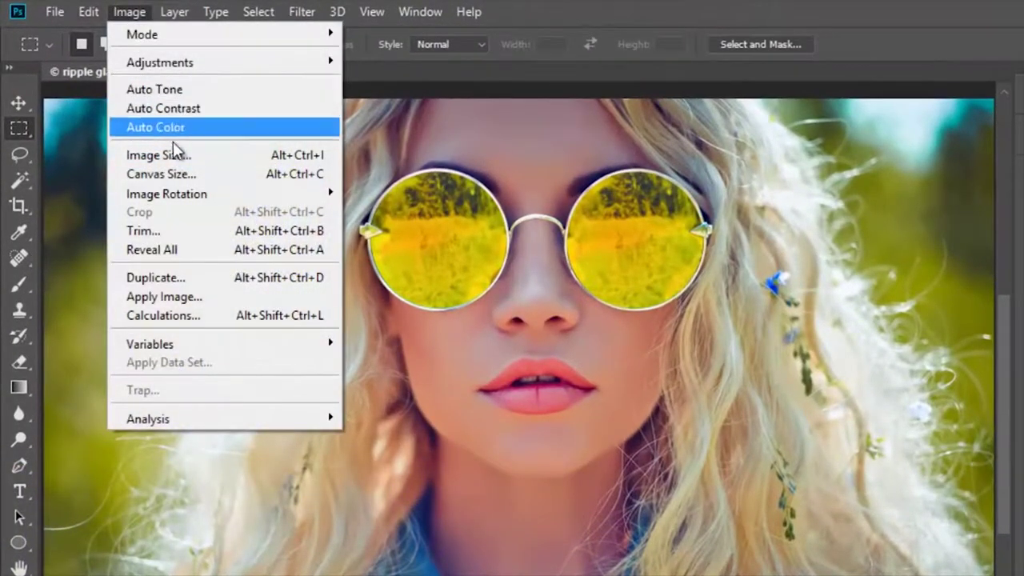
{"action": "left_click", "coordinate": [178, 156]}
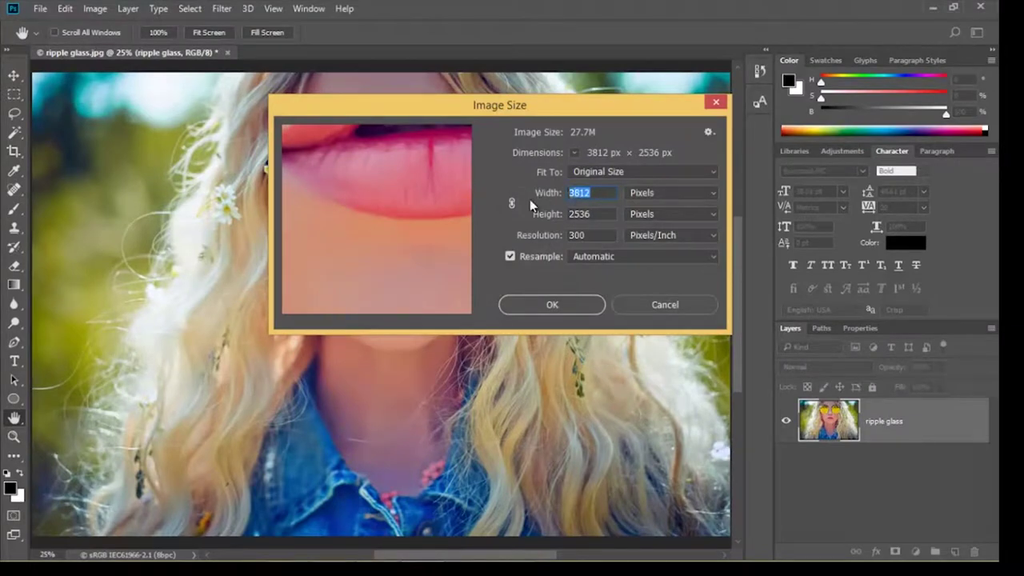
{"action": "left_click", "coordinate": [598, 213]}
{"action": "left_click", "coordinate": [536, 315]}
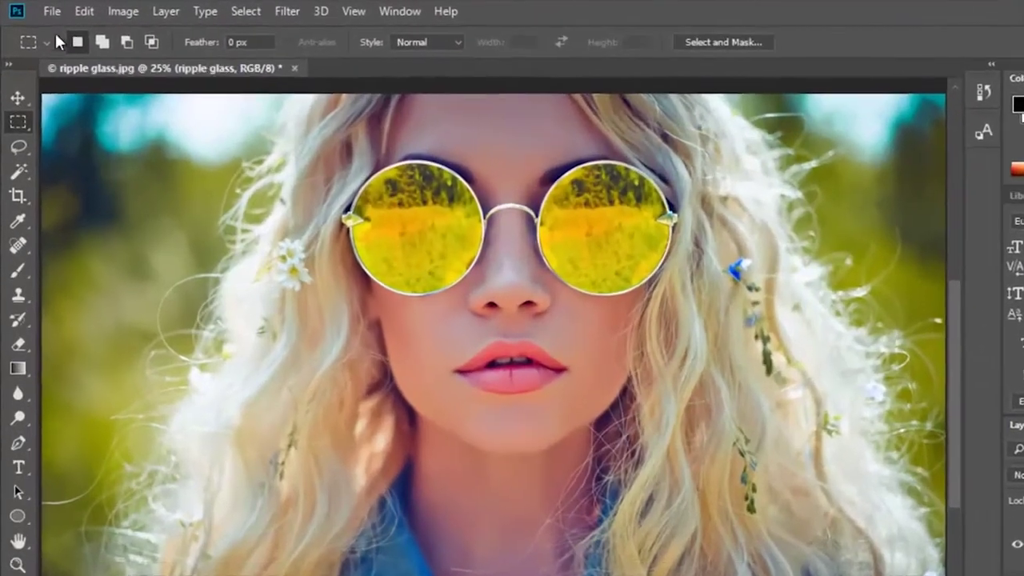
Create a new 3812 × 2536 px grayscale document matching the ripple glass.jpg preset
{"action": "left_click", "coordinate": [60, 13]}
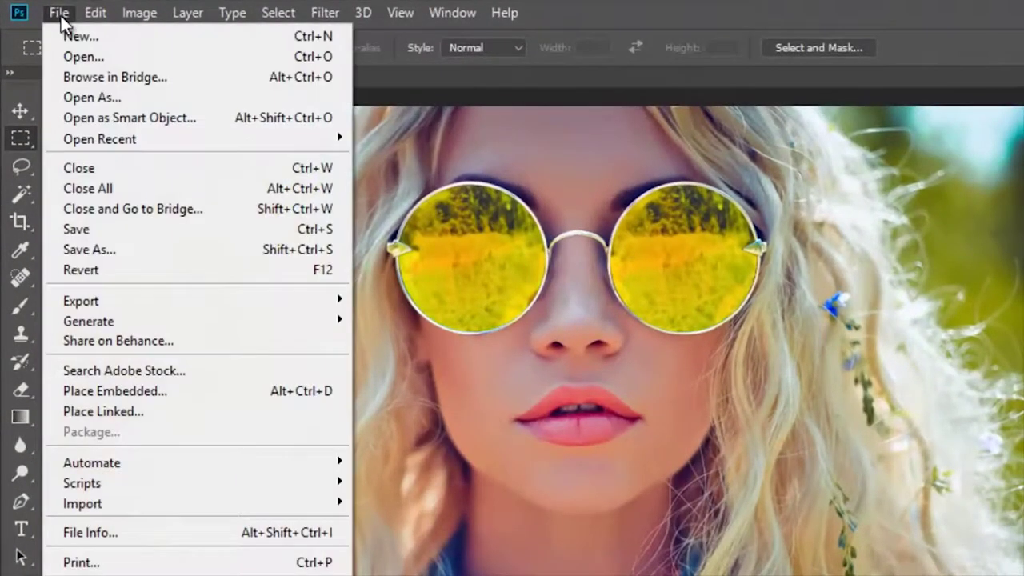
{"action": "left_click", "coordinate": [71, 35]}
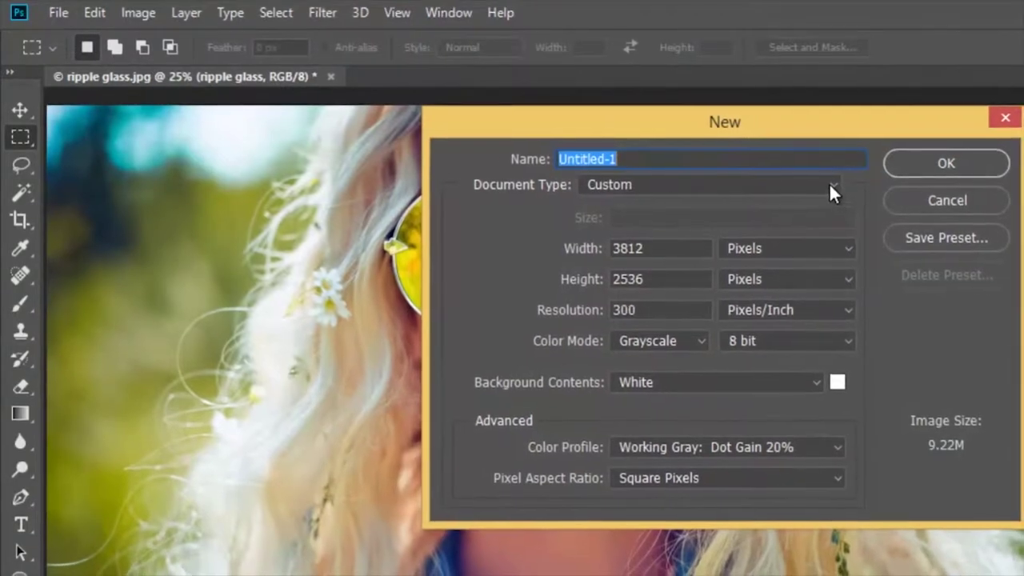
{"action": "left_click", "coordinate": [829, 190]}
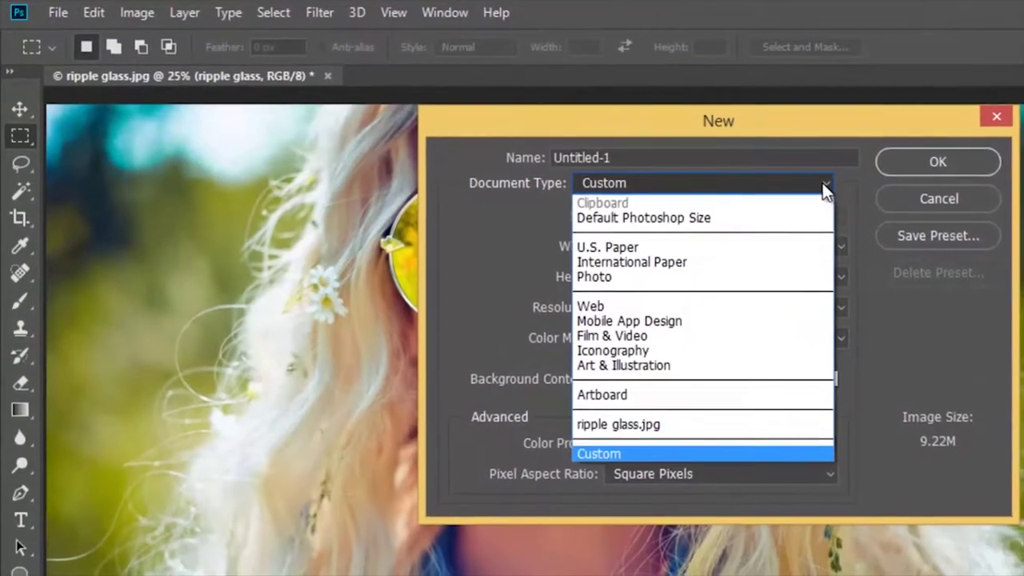
{"action": "left_click", "coordinate": [680, 426]}
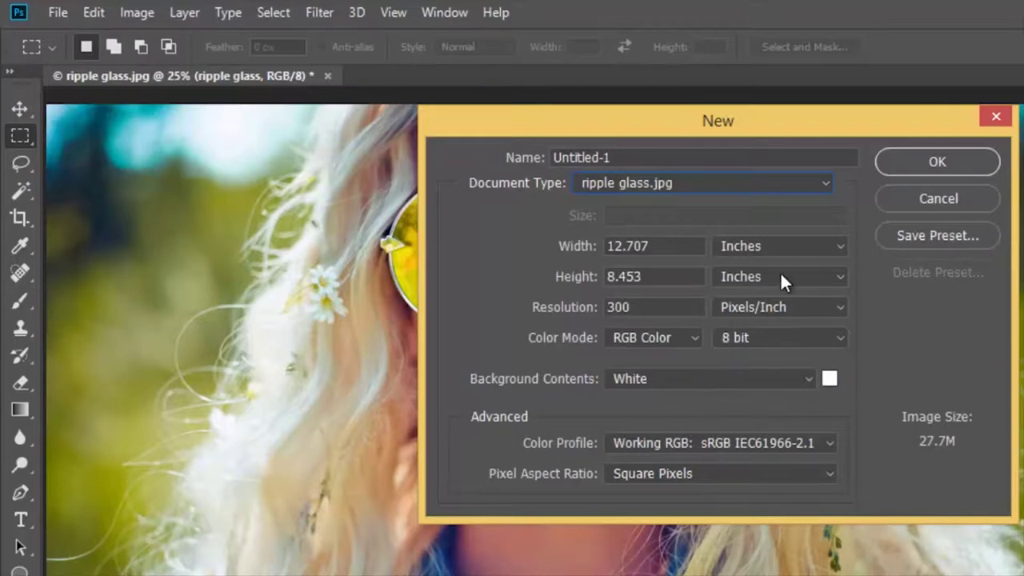
{"action": "left_click", "coordinate": [840, 244]}
{"action": "left_click", "coordinate": [741, 266]}
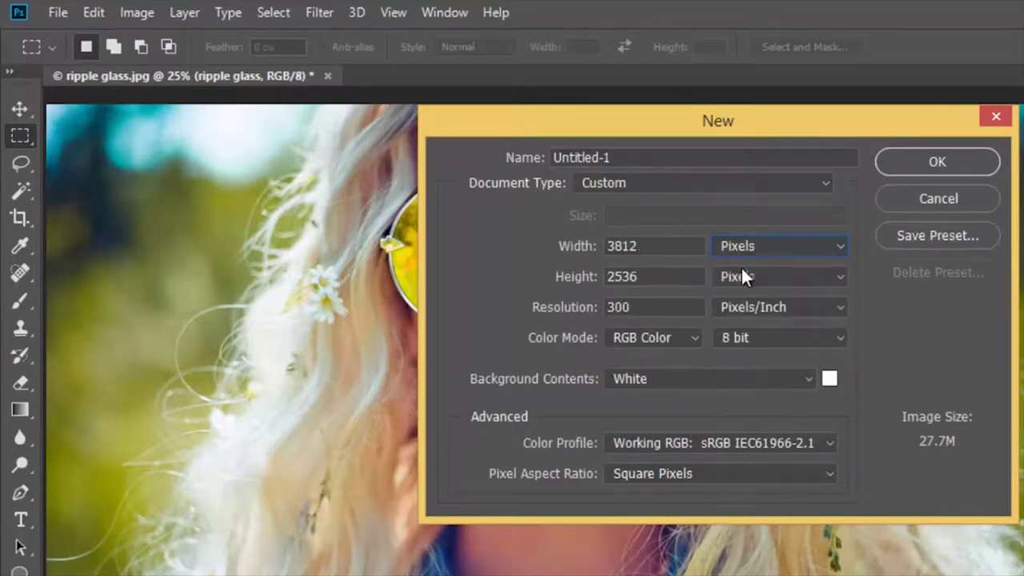
{"action": "left_click_drag", "start_coordinate": [638, 246], "coordinate": [493, 248]}
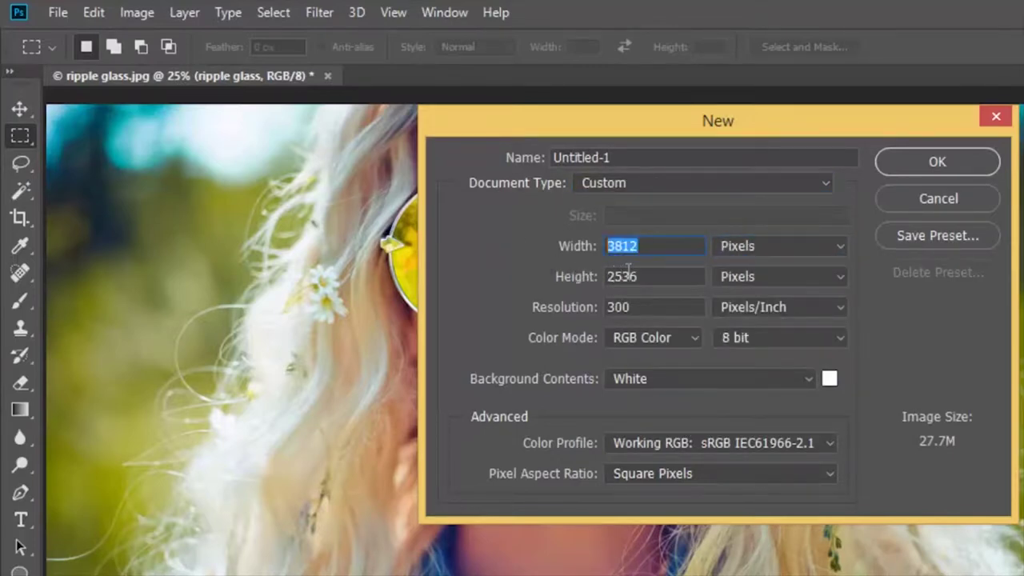
{"action": "left_click_drag", "start_coordinate": [639, 276], "coordinate": [528, 278]}
{"action": "left_click", "coordinate": [694, 339]}
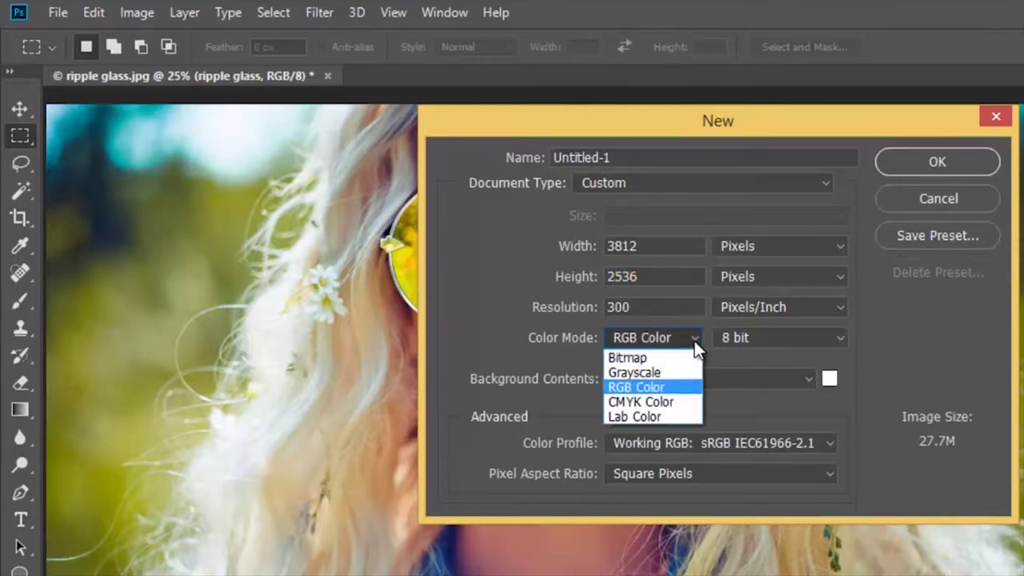
{"action": "left_click", "coordinate": [658, 372]}
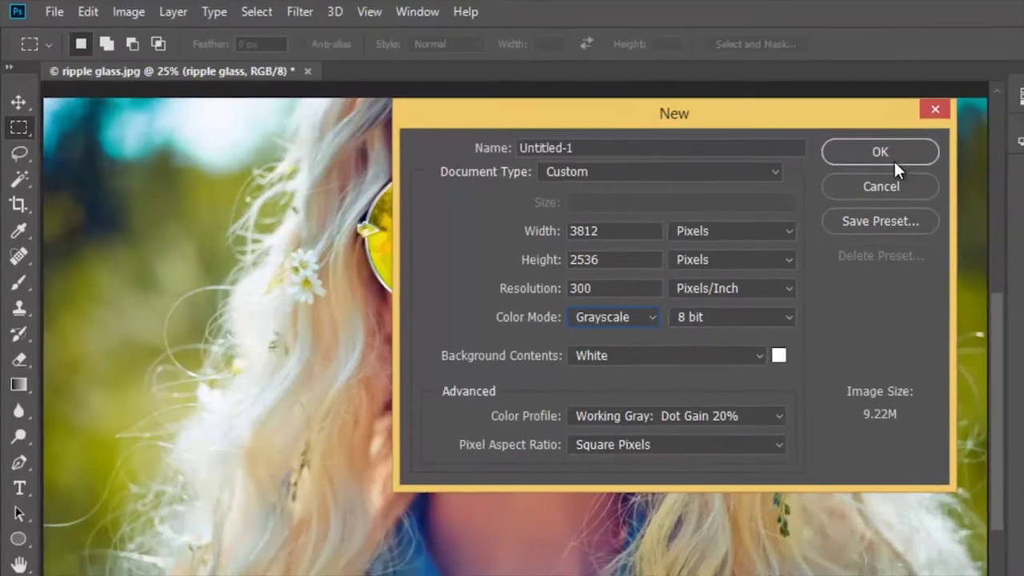
{"action": "left_click", "coordinate": [896, 162]}
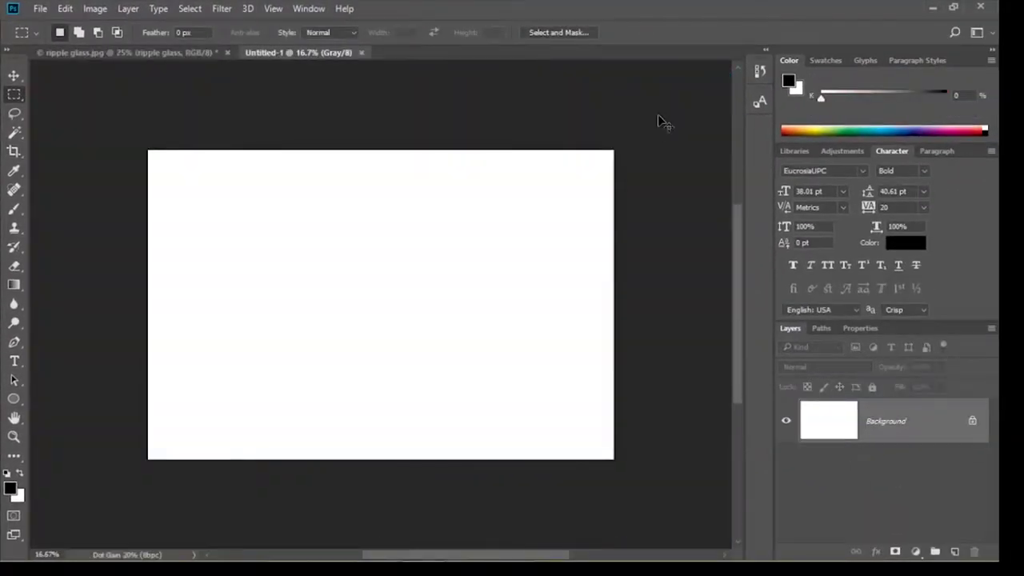
At 25% zoom, marquee-select a 308 × 2536 px strip along the canvas's left edge
{"action": "key", "text": "ctrl+plus"}
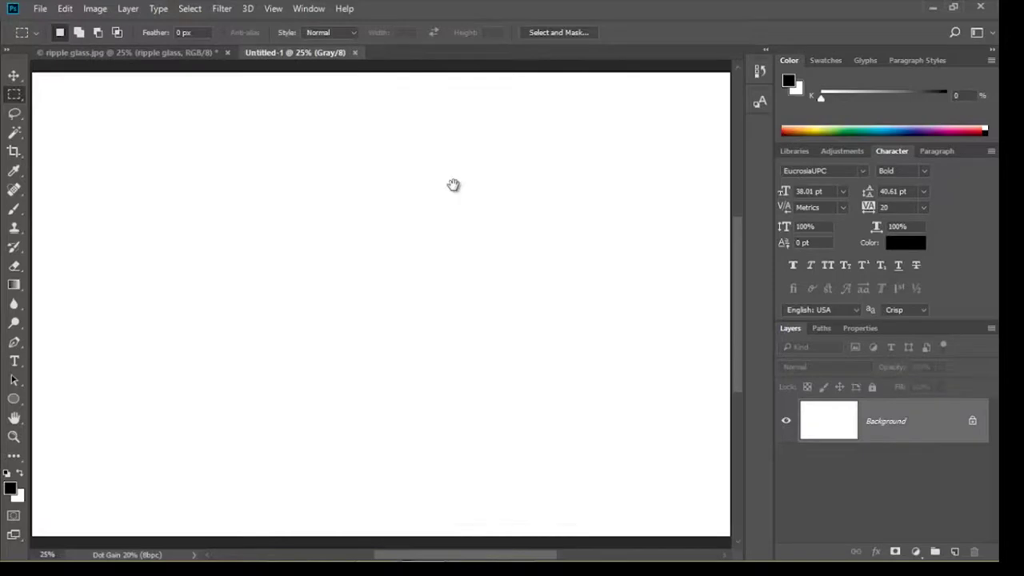
{"action": "left_click_drag", "start_coordinate": [229, 288], "coordinate": [318, 292]}
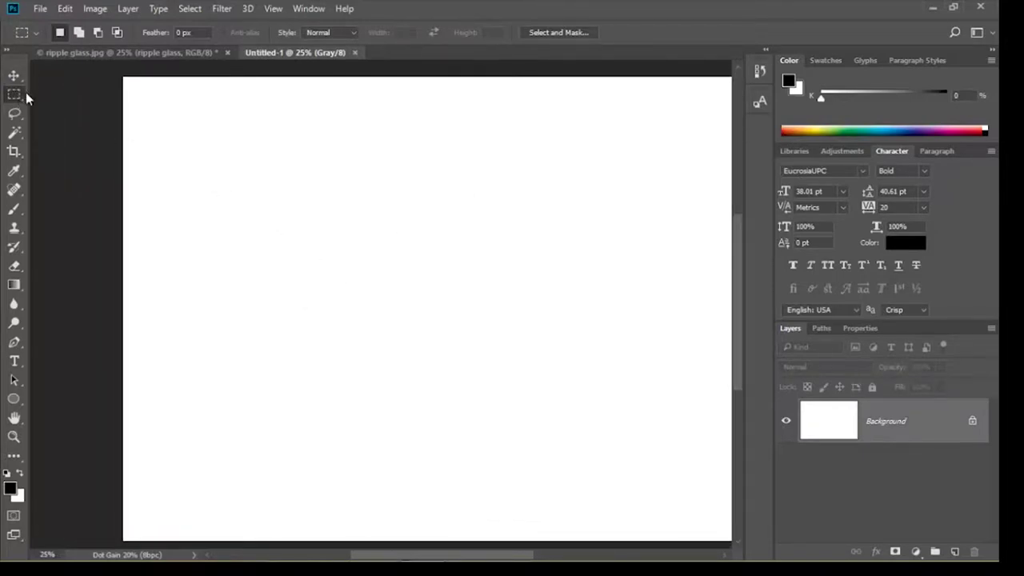
{"action": "mouse_move", "coordinate": [122, 76]}
{"action": "left_mouse_down"}
{"action": "mouse_move", "coordinate": [186, 211]}
{"action": "mouse_move", "coordinate": [212, 569]}
{"action": "mouse_move", "coordinate": [199, 461]}
{"action": "mouse_move", "coordinate": [212, 457]}
{"action": "mouse_move", "coordinate": [202, 449]}
{"action": "left_mouse_up"}
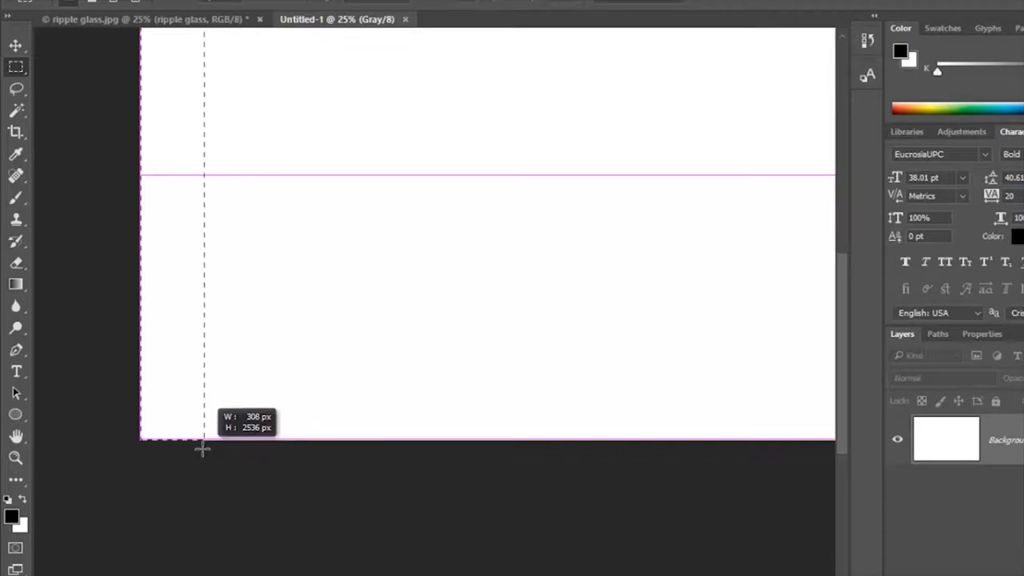
{"action": "left_click_drag", "start_coordinate": [203, 449], "coordinate": [202, 450]}
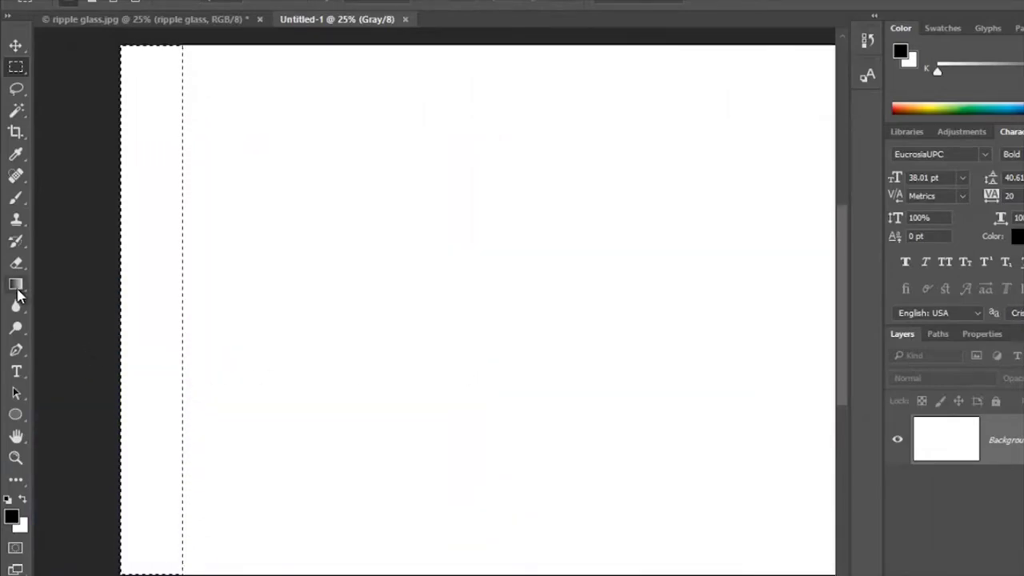
Fill the left strip with a Foreground to Background black-to-white horizontal gradient
{"action": "left_click", "coordinate": [16, 288]}
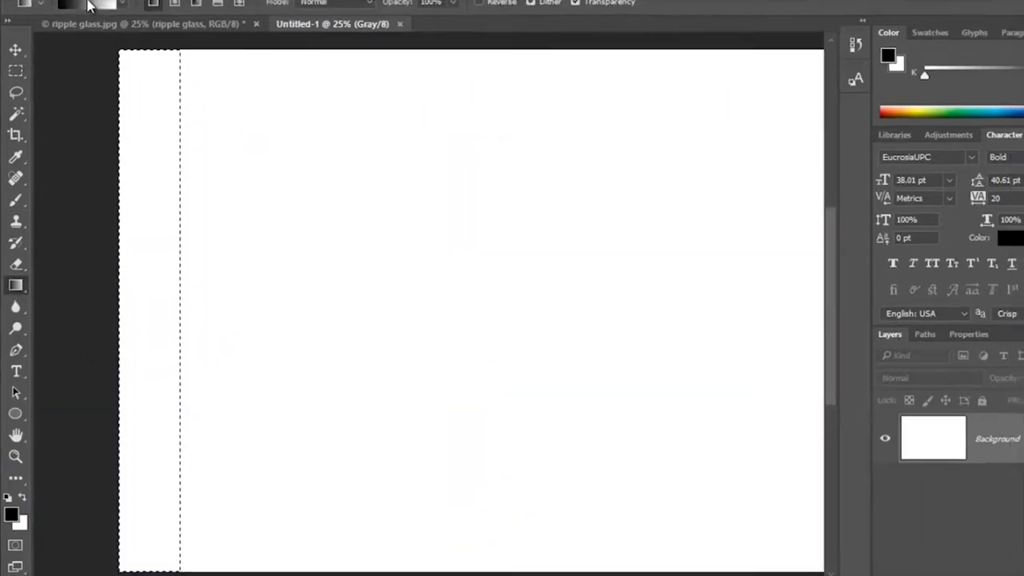
{"action": "left_click", "coordinate": [89, 4]}
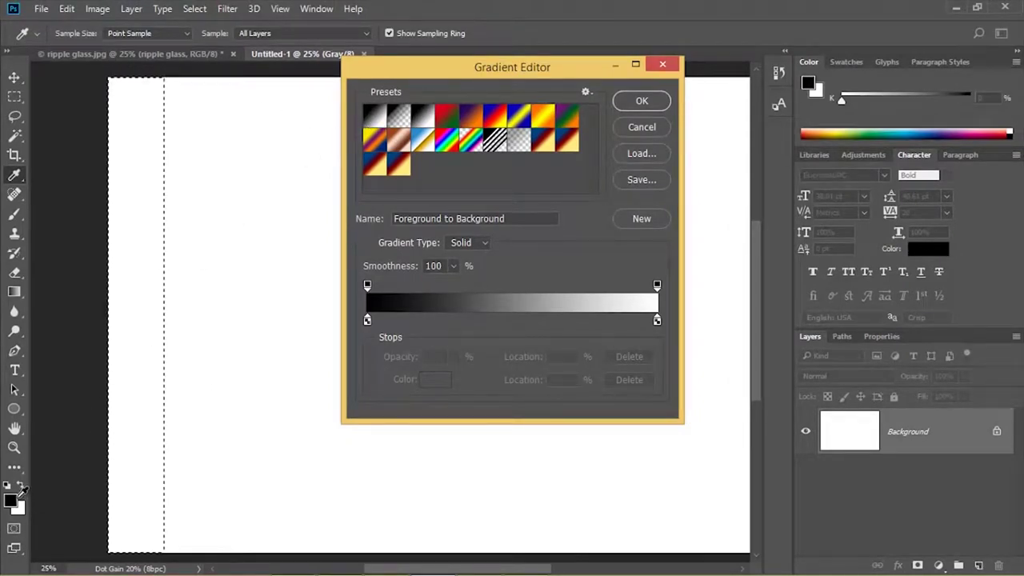
{"action": "left_click", "coordinate": [642, 100]}
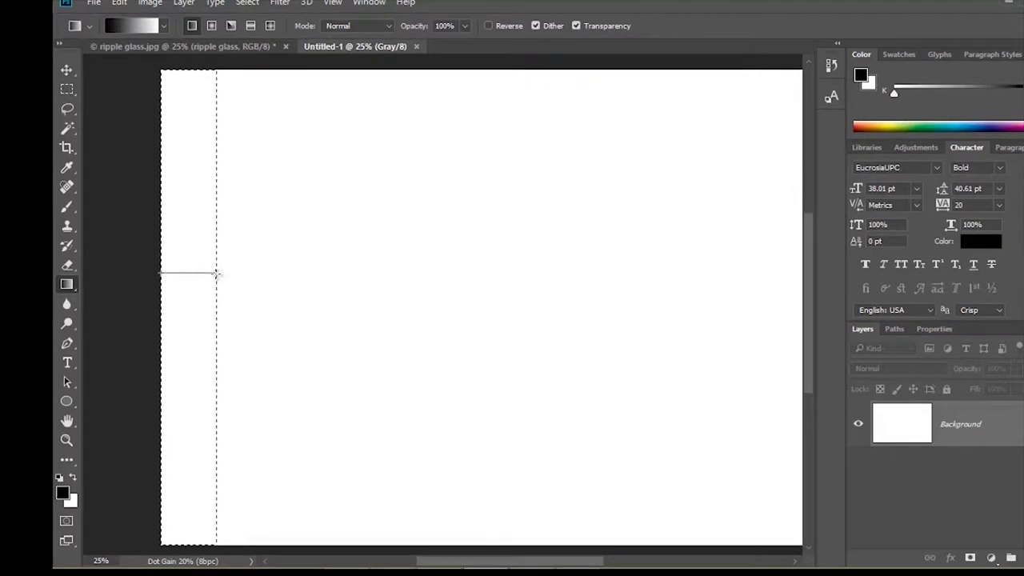
{"action": "left_click_drag", "start_coordinate": [179, 274], "coordinate": [215, 275]}
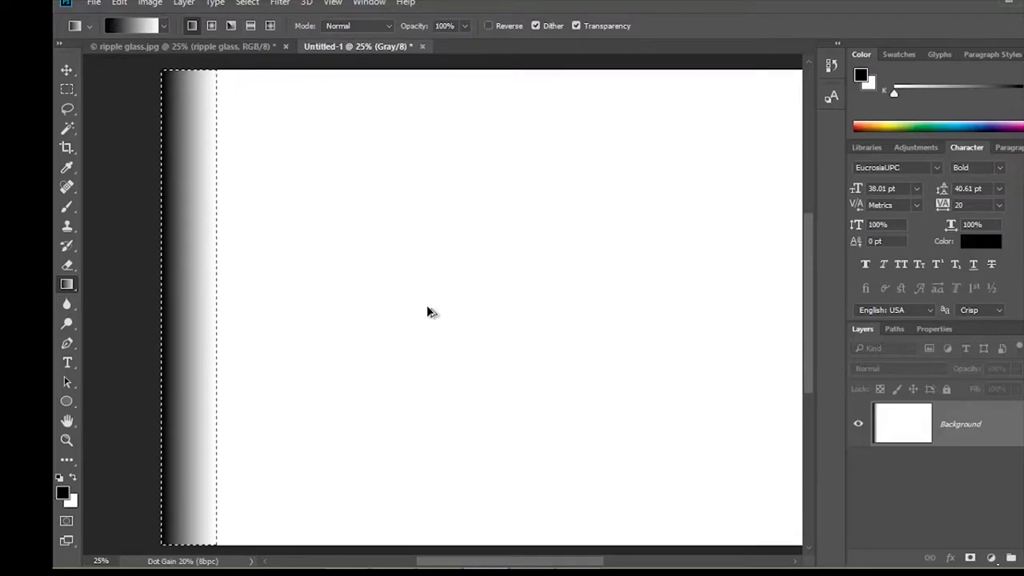
{"action": "key", "text": "ctrl+t"}
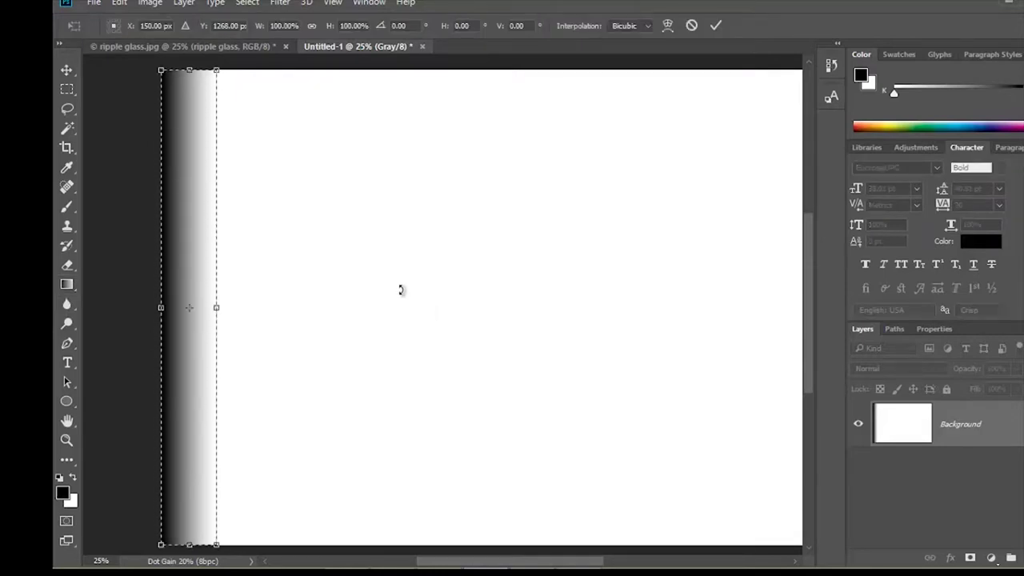
Shift a copy of the gradient strip 300 px right using relative positioning
{"action": "left_click", "coordinate": [185, 28]}
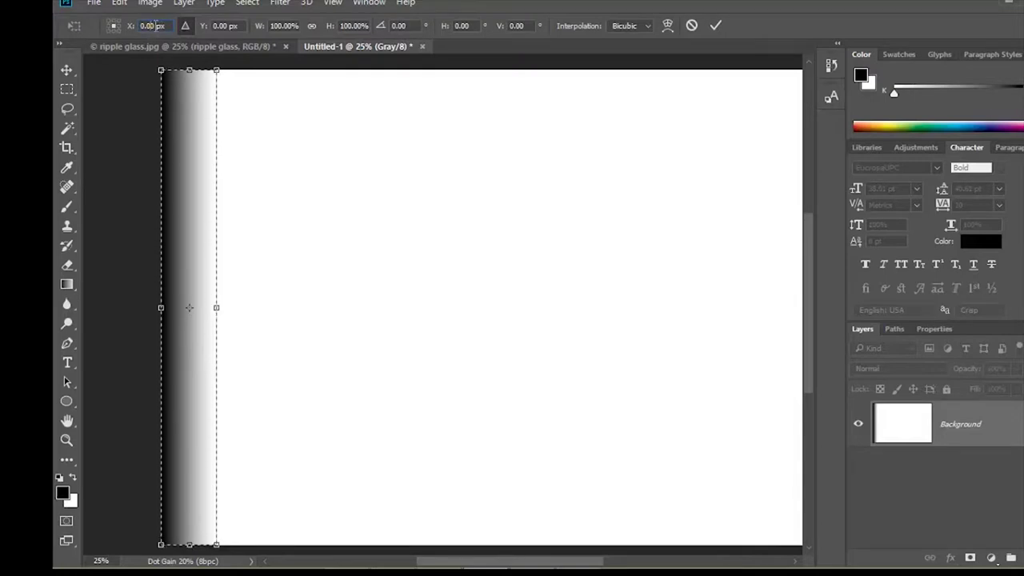
{"action": "left_click", "coordinate": [133, 27]}
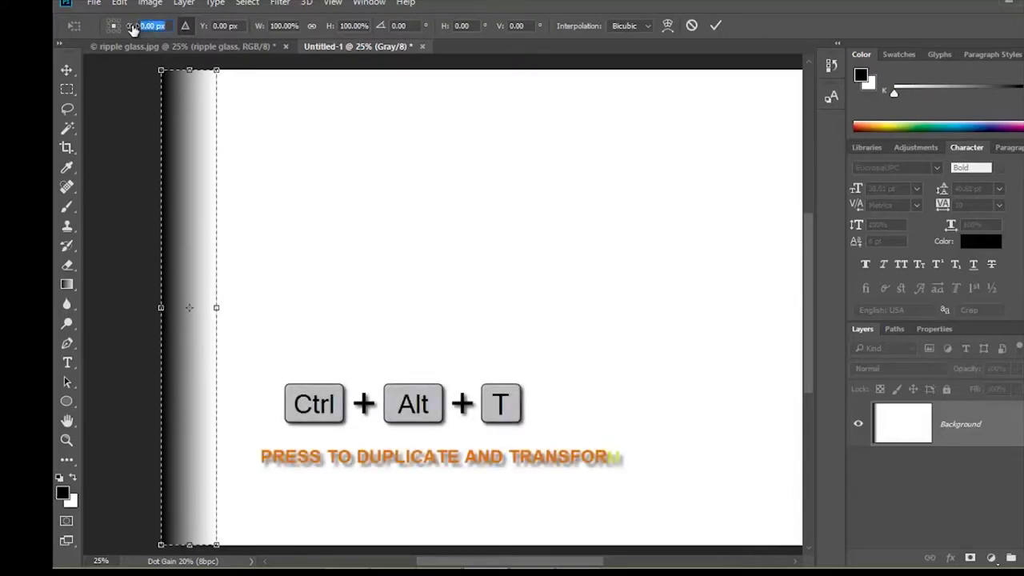
{"action": "type", "text": "300"}
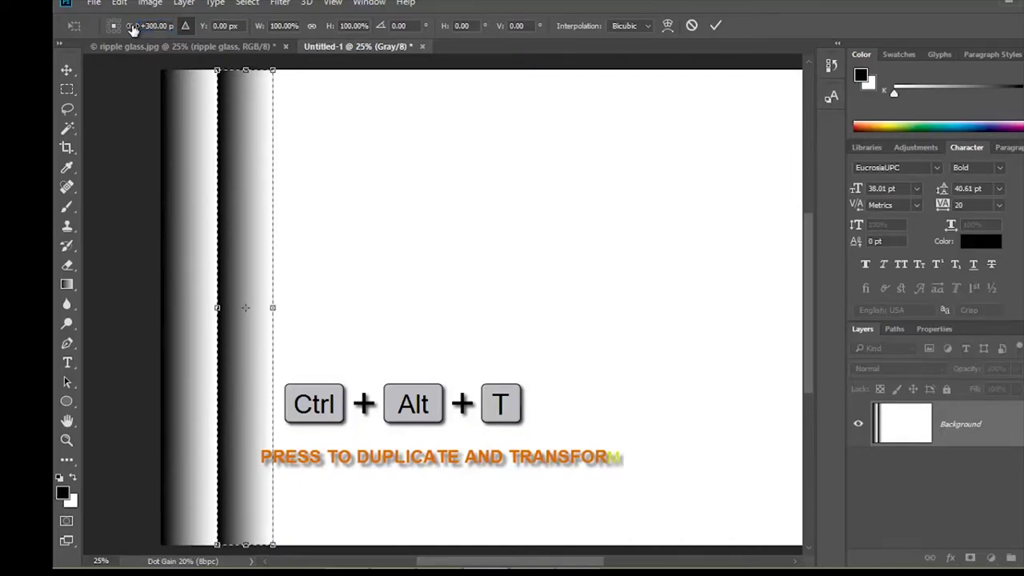
{"action": "key", "text": "Return"}
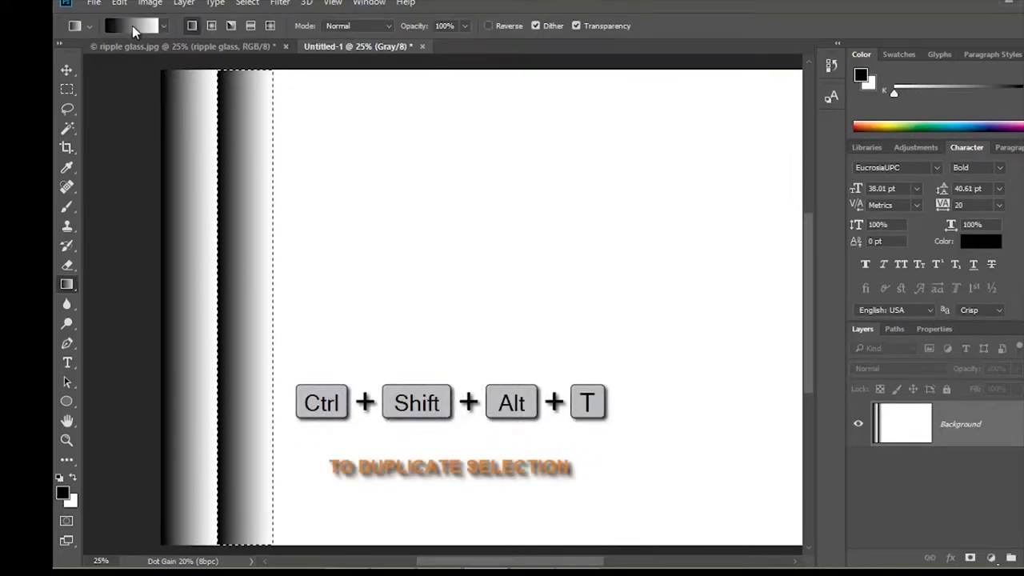
Repeat the copy-and-shift until stripes fill the canvas, then fit it in view
{"action": "key", "text": "ctrl+shift+alt+t"}
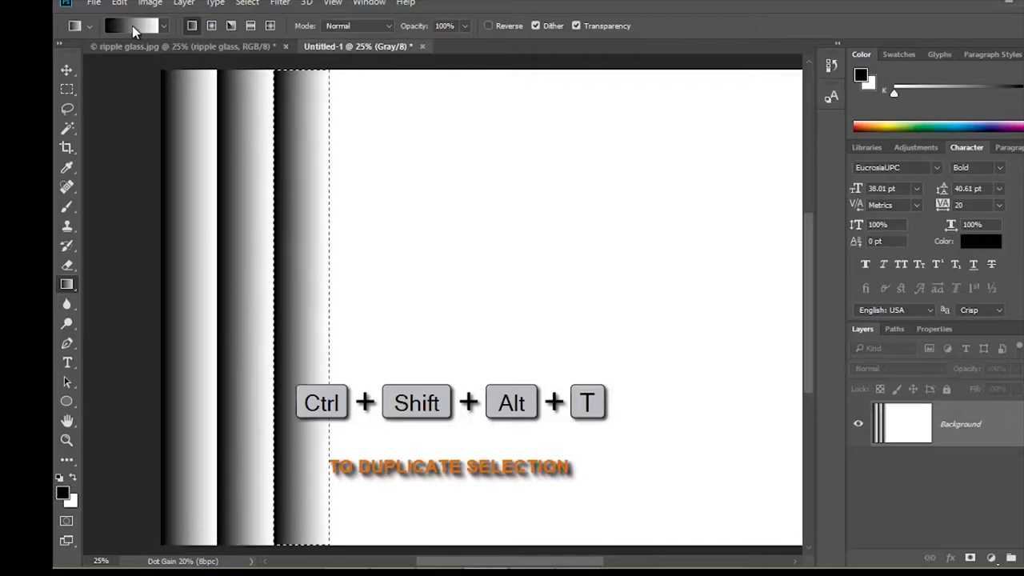
{"action": "key", "text": "ctrl+shift+alt+t"}
{"action": "key", "text": "ctrl+shift+alt+t"}
{"action": "key", "text": "ctrl+shift+alt+t"}
{"action": "key", "text": "ctrl+shift+alt+t"}
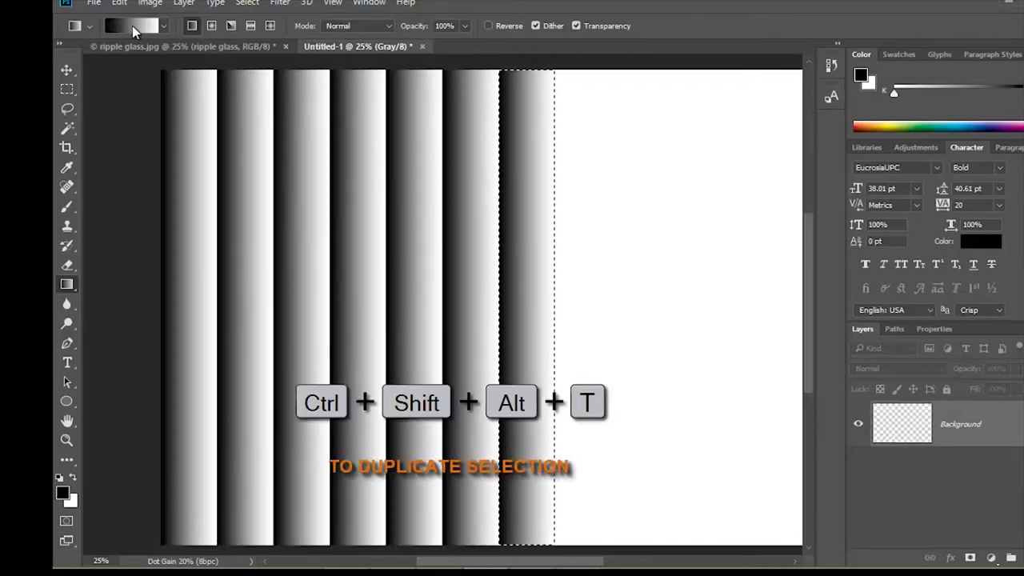
{"action": "key", "text": "ctrl+shift+alt+t"}
{"action": "key", "text": "ctrl+shift+alt+t"}
{"action": "key", "text": "ctrl+shift+alt+t"}
{"action": "key", "text": "ctrl+shift+alt+t"}
{"action": "key", "text": "ctrl+shift+alt+t"}
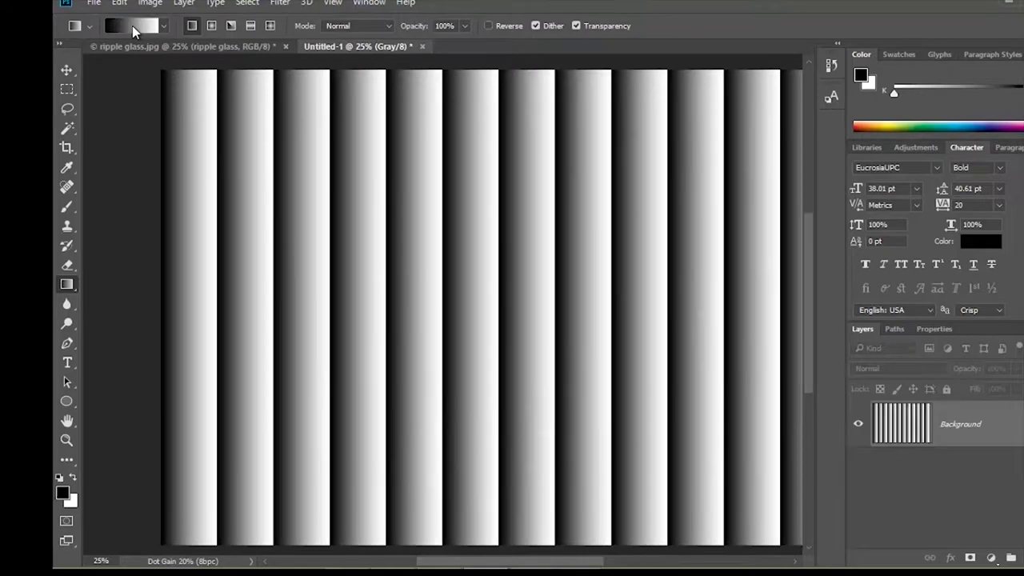
{"action": "key", "text": "ctrl+0"}
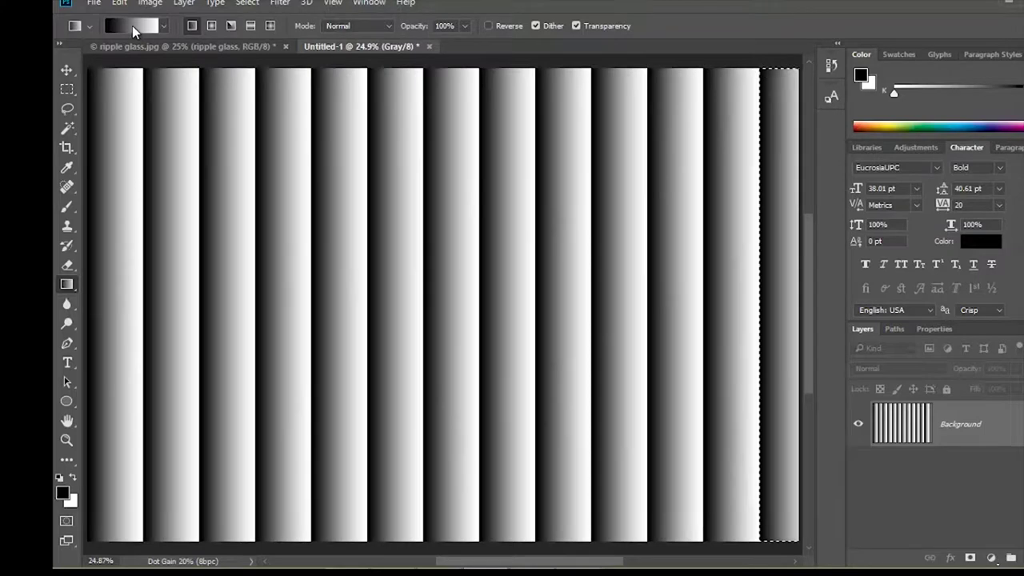
Save the stripe document as displacemnt3.psd in the D: drive material folder
{"action": "left_click", "coordinate": [96, 7]}
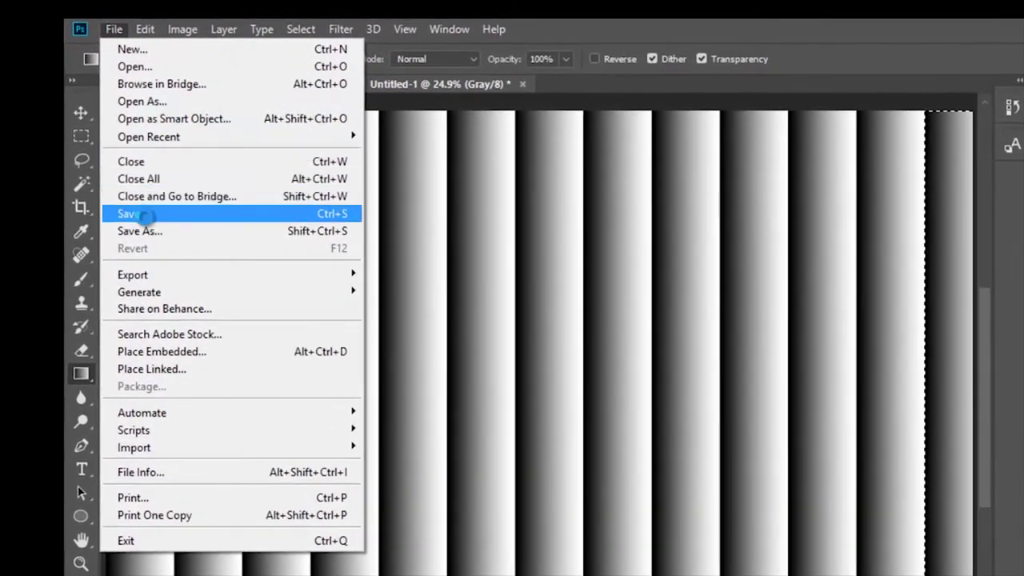
{"action": "left_click", "coordinate": [146, 214]}
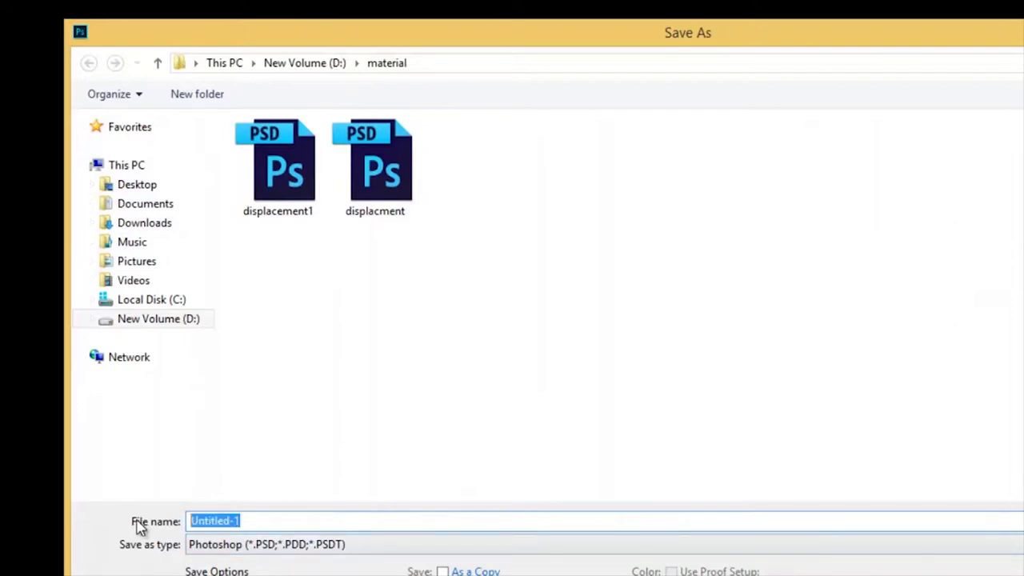
{"action": "type", "text": "displa"}
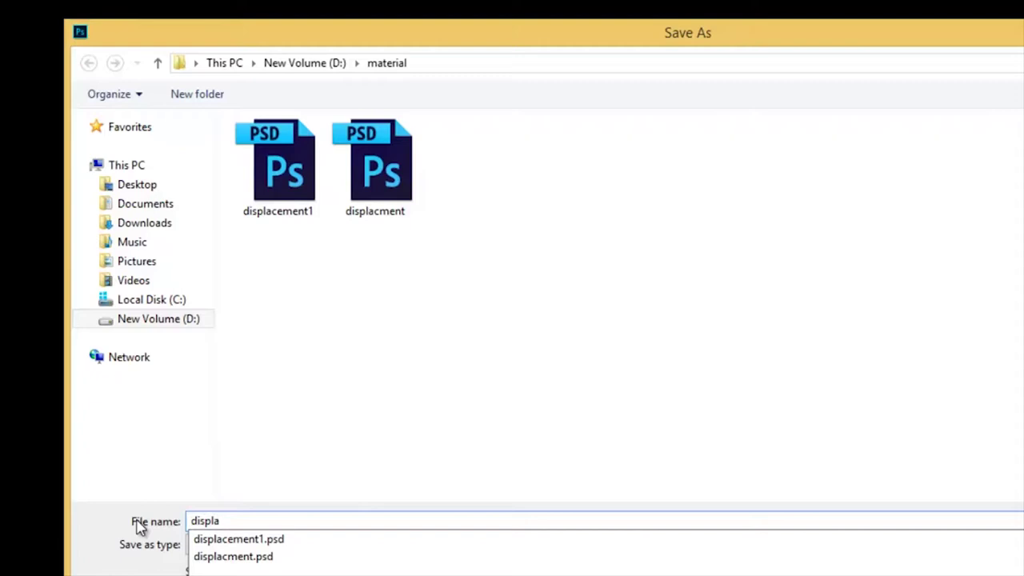
{"action": "type", "text": "emnt3"}
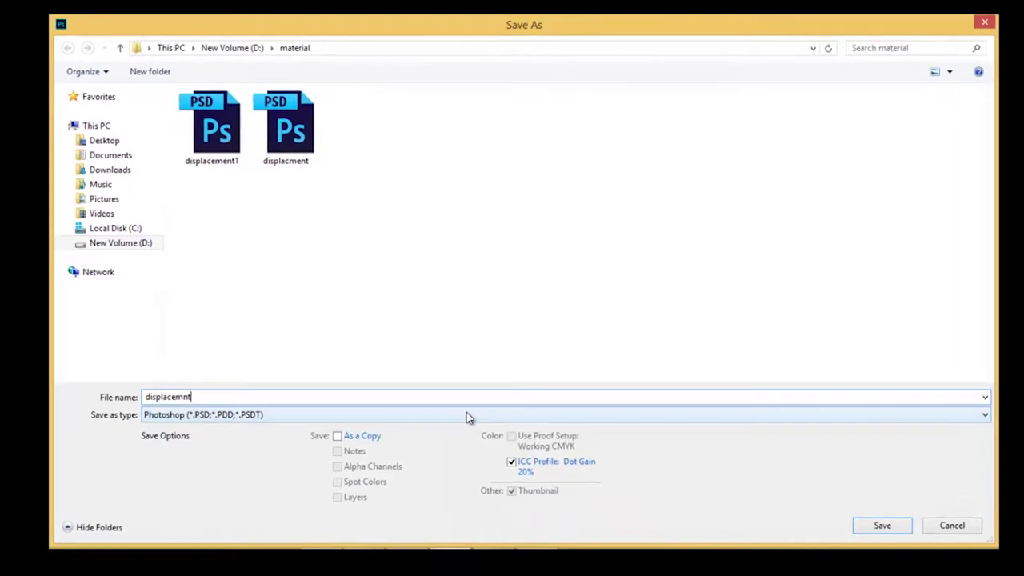
{"action": "left_click", "coordinate": [880, 526]}
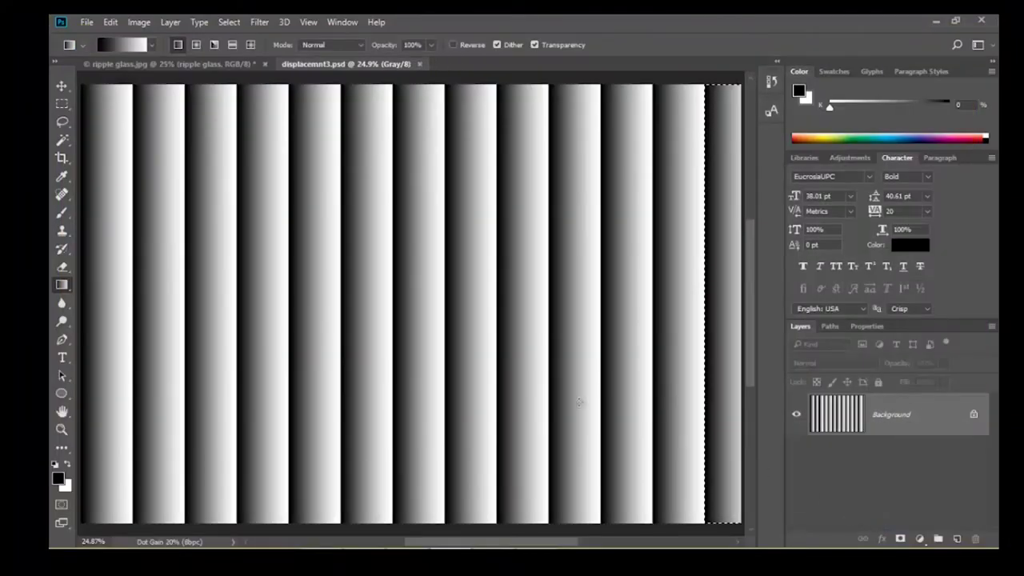
Switch to ripple glass.jpg and convert its photo layer to a smart object
{"action": "left_click", "coordinate": [189, 66]}
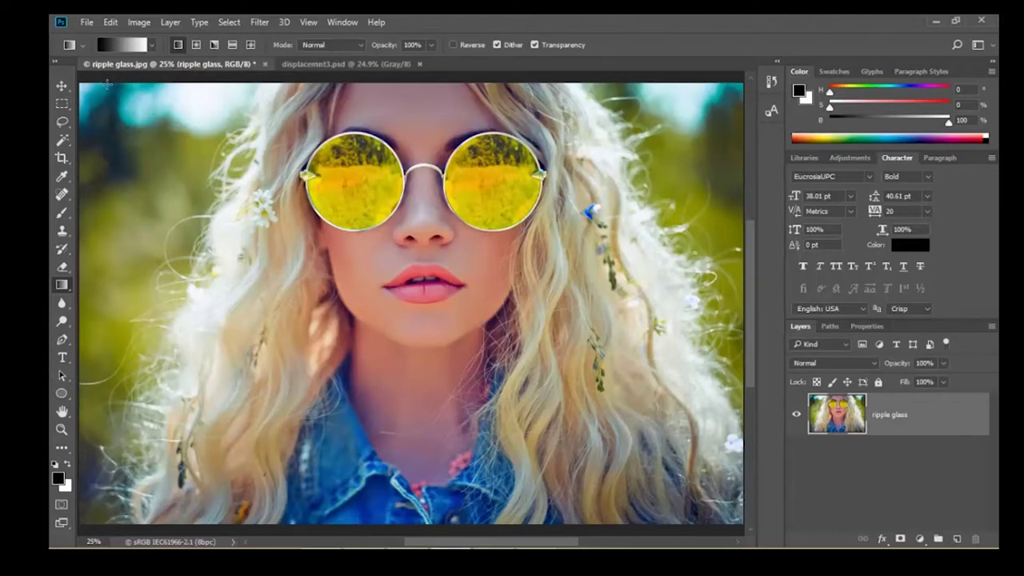
{"action": "right_click", "coordinate": [902, 426]}
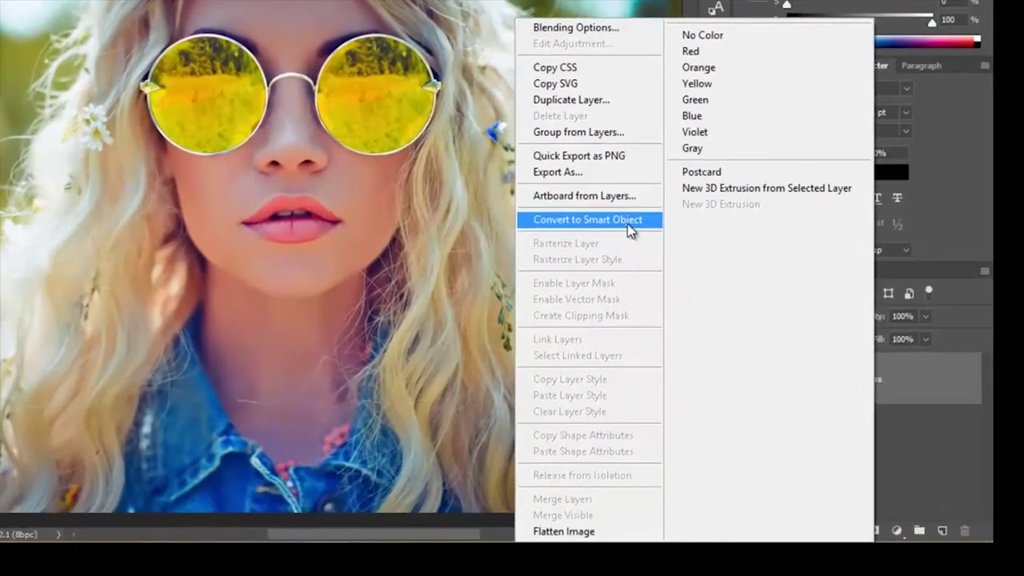
{"action": "left_click", "coordinate": [630, 228]}
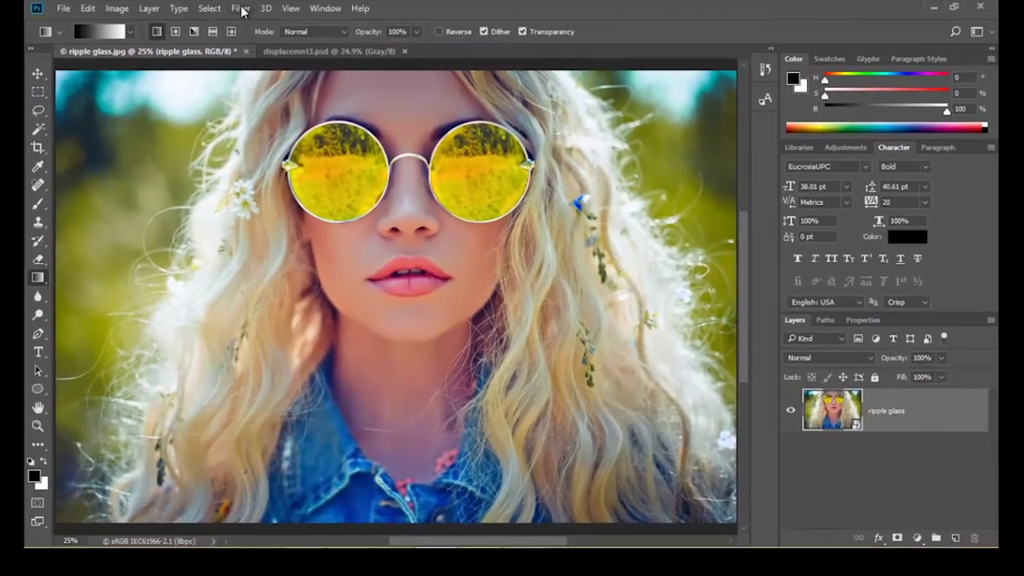
Apply Displace with scale 60, using displacemnt3.psd as the displacement map
{"action": "left_click", "coordinate": [241, 6]}
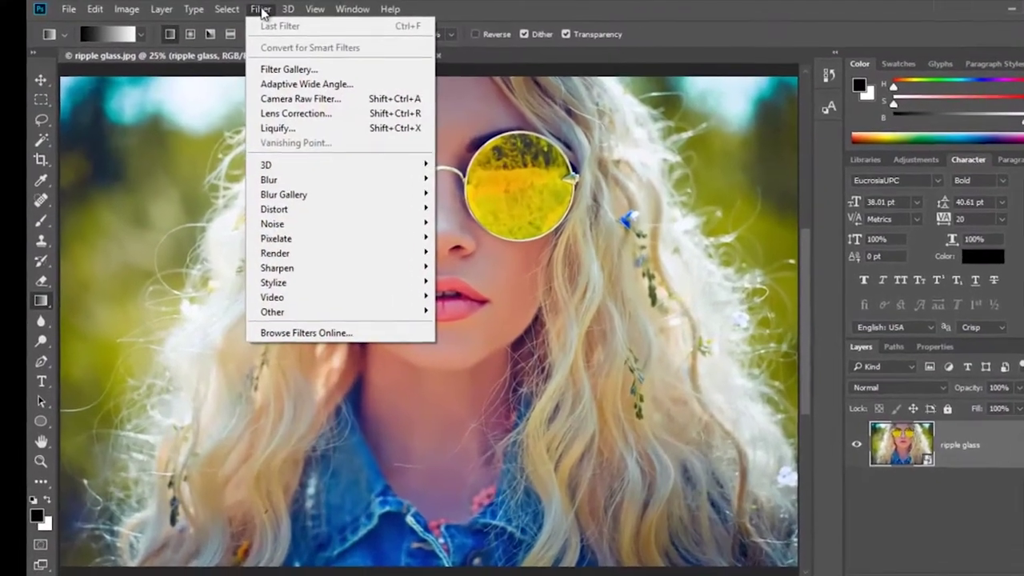
{"action": "mouse_move", "coordinate": [332, 253]}
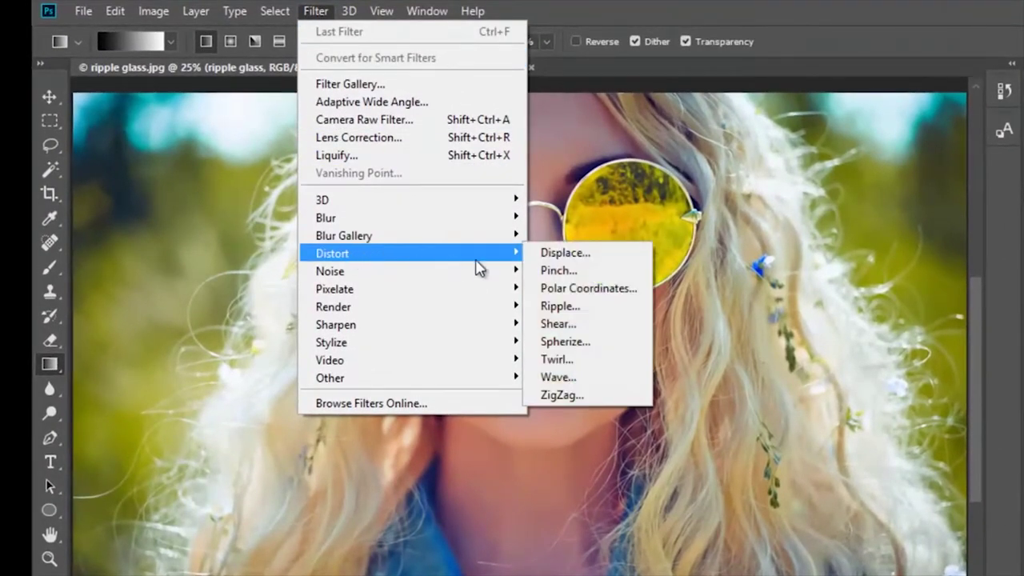
{"action": "left_click", "coordinate": [558, 252]}
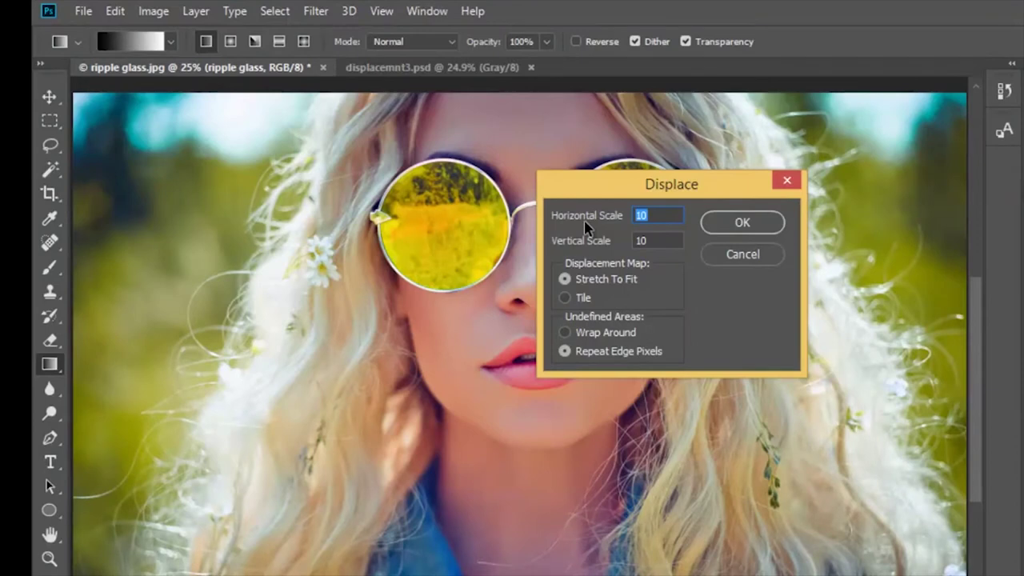
{"action": "type", "text": "0"}
{"action": "key", "text": "Tab"}
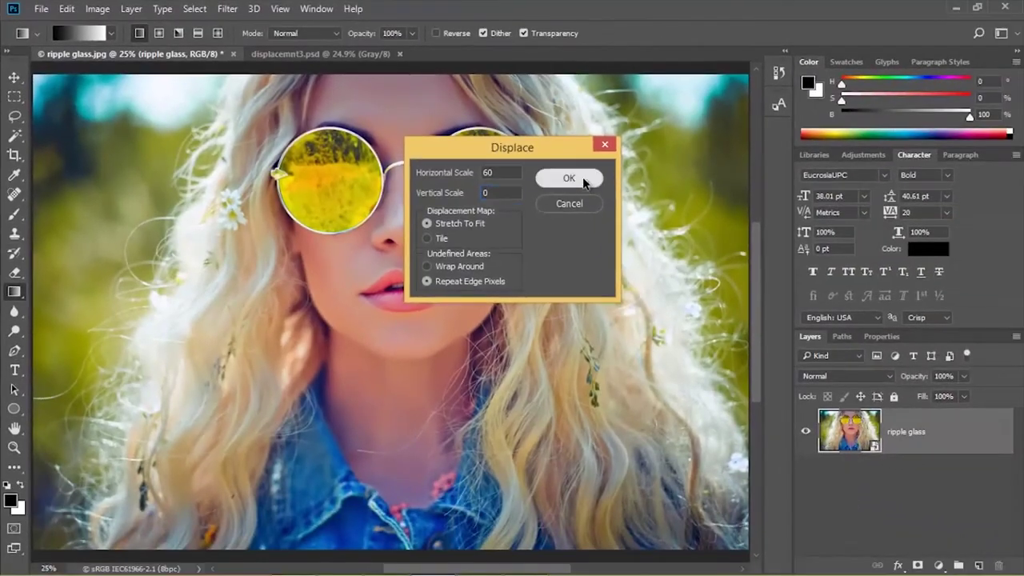
{"action": "left_click", "coordinate": [582, 179]}
{"action": "left_click", "coordinate": [277, 151]}
{"action": "left_click", "coordinate": [899, 551]}
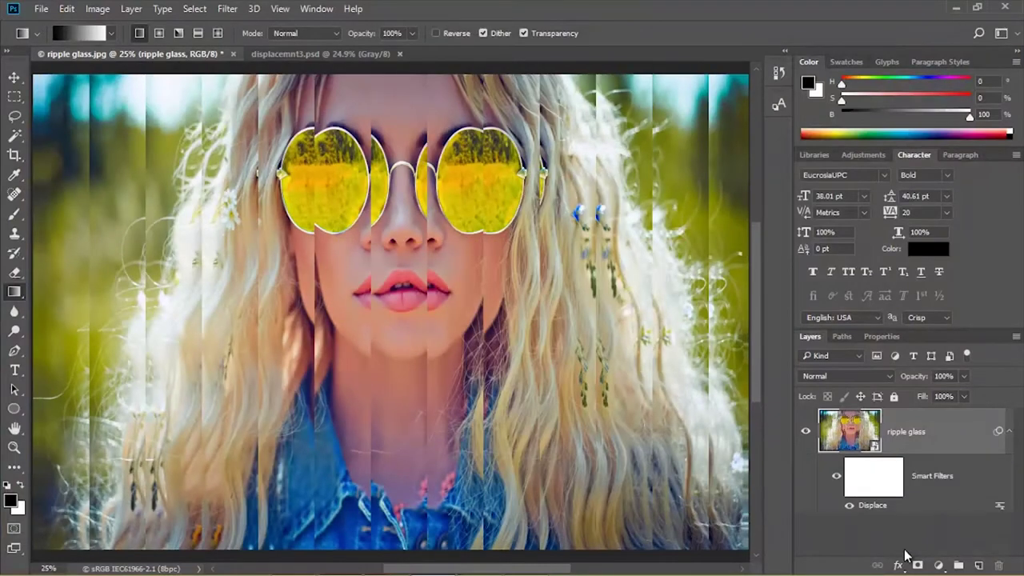
Delete the Displace smart filter's mask
{"action": "left_click", "coordinate": [876, 479]}
{"action": "right_click", "coordinate": [877, 479]}
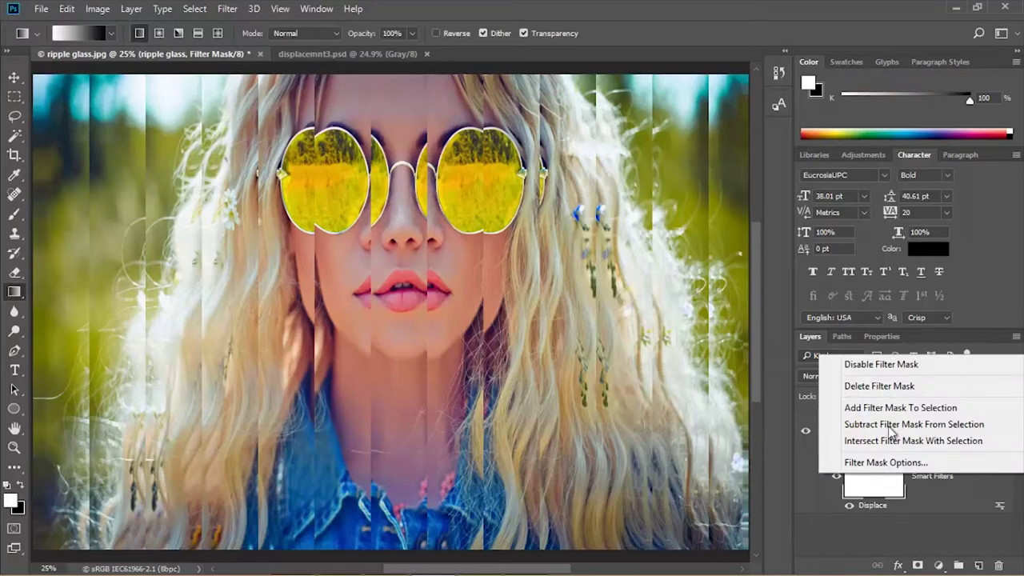
{"action": "left_click", "coordinate": [879, 386]}
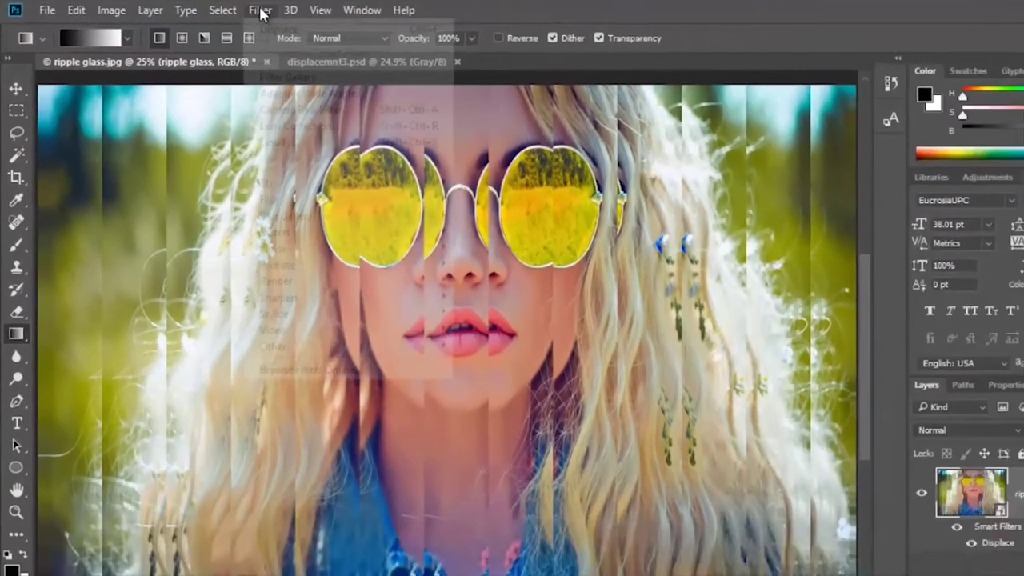
In the Filter Gallery's Glass filter, load displacemnt3.psd as the texture
{"action": "left_click", "coordinate": [227, 8]}
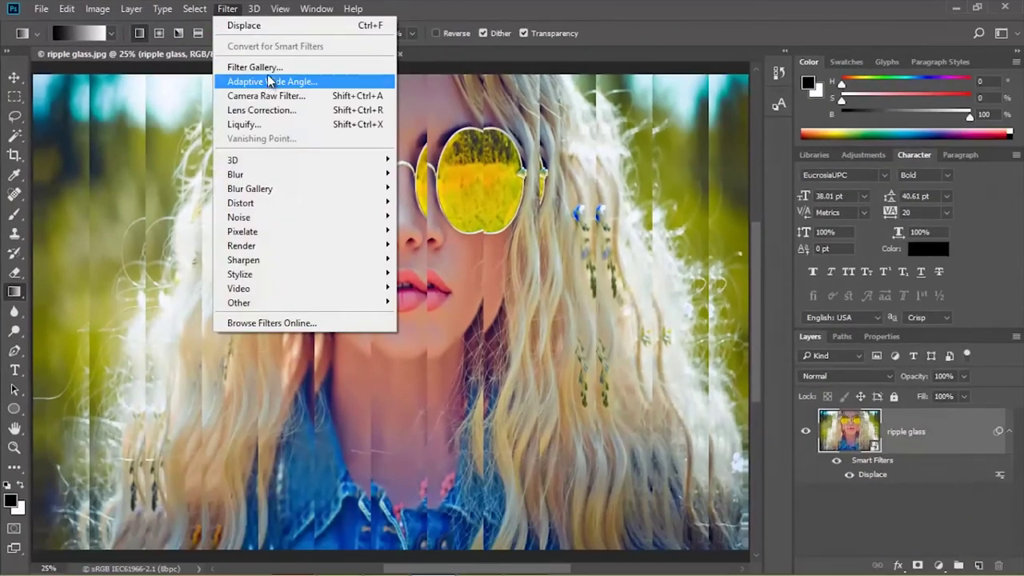
{"action": "left_click", "coordinate": [255, 67]}
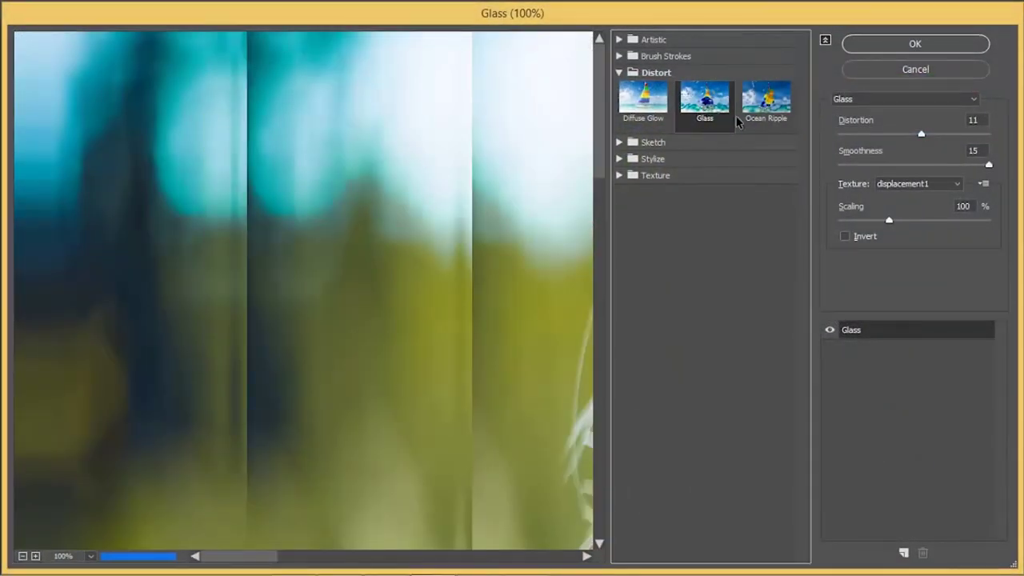
{"action": "left_click", "coordinate": [982, 187]}
{"action": "left_click", "coordinate": [967, 197]}
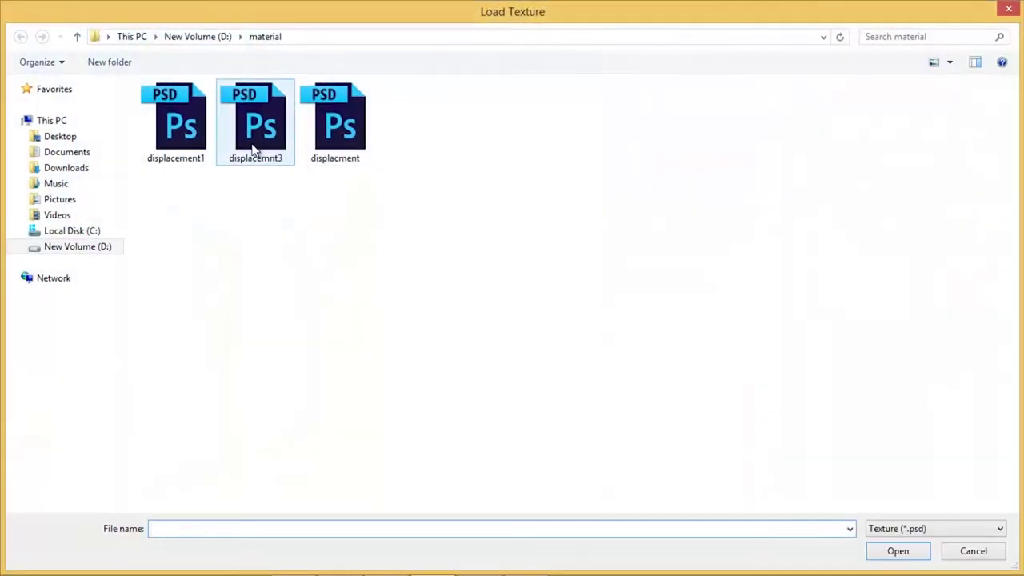
{"action": "left_click", "coordinate": [255, 128]}
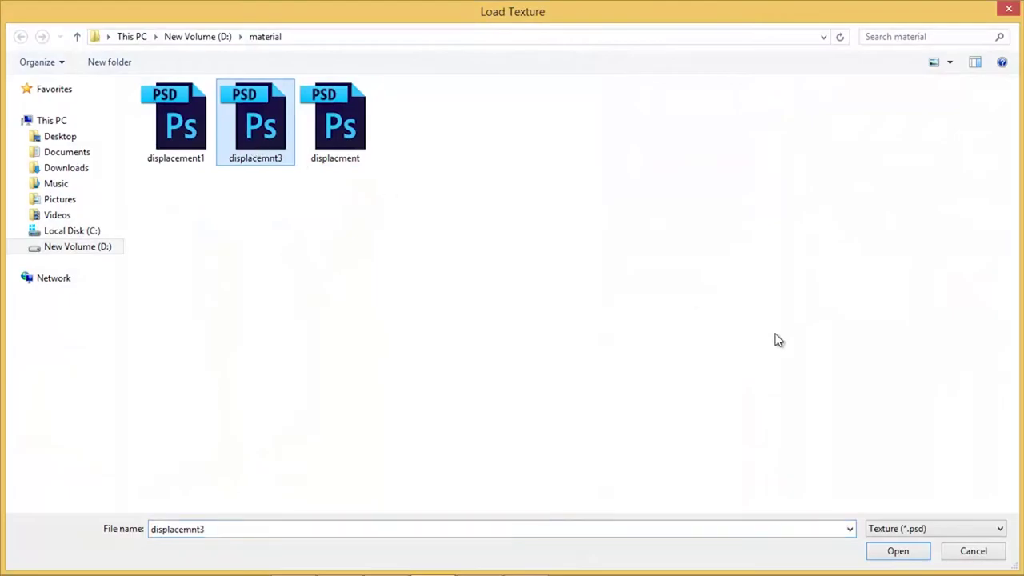
{"action": "left_click", "coordinate": [906, 551]}
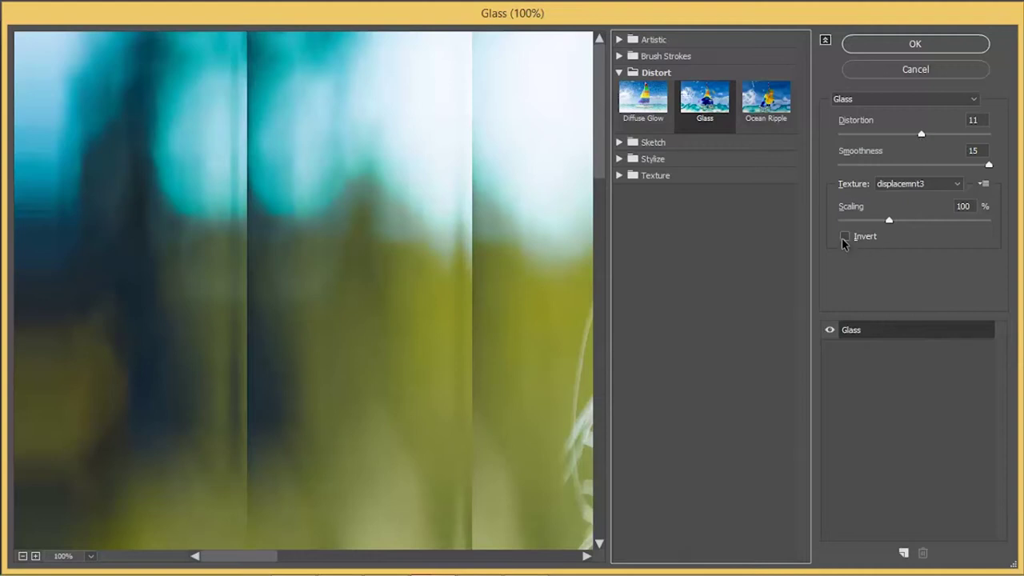
Invert the Glass texture, recenter the preview on the face, and apply the filter
{"action": "left_click", "coordinate": [844, 236]}
{"action": "left_click", "coordinate": [844, 237]}
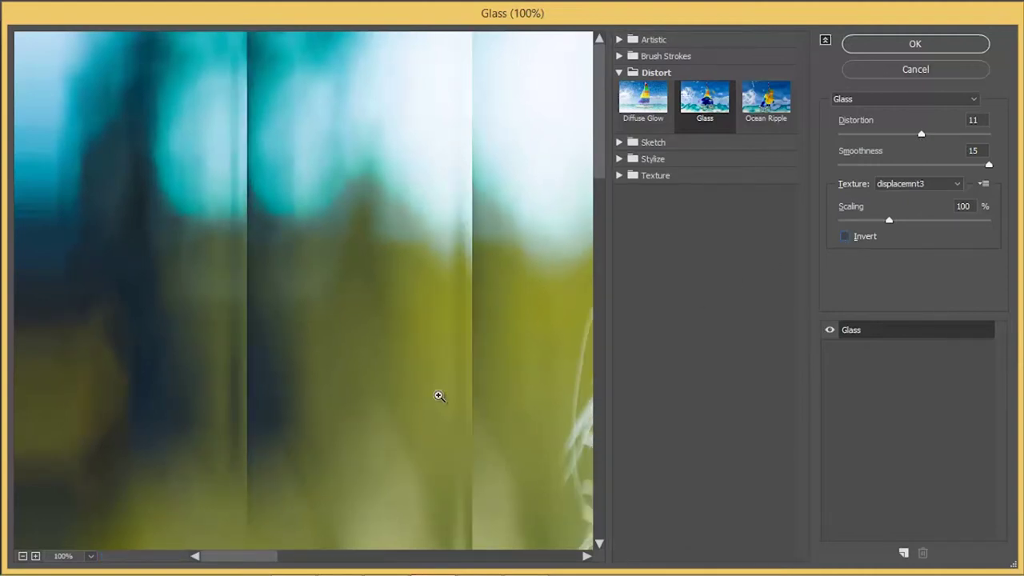
{"action": "key", "text": "ctrl+minus"}
{"action": "key", "text": "ctrl+minus"}
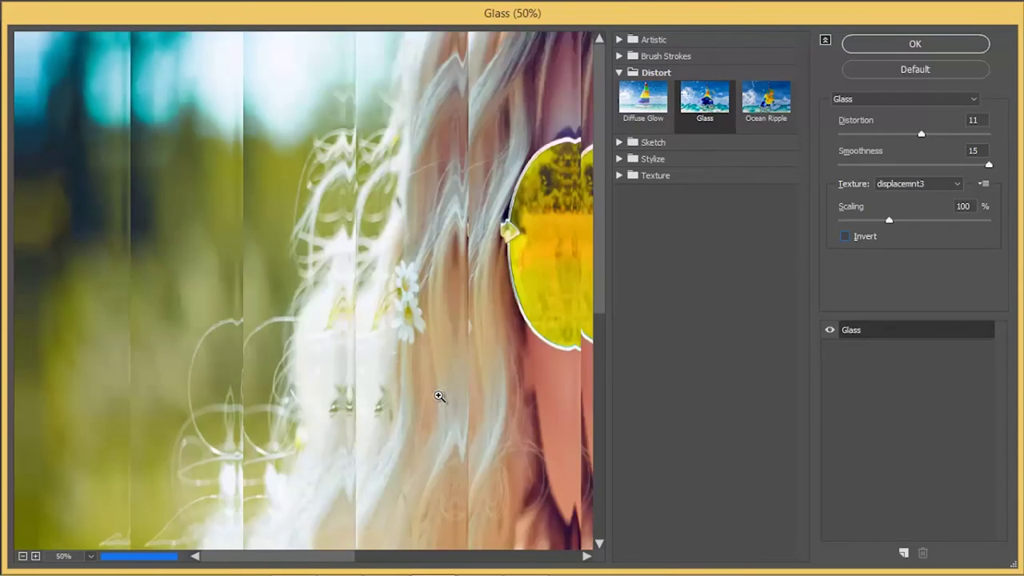
{"action": "key", "text": "ctrl+minus"}
{"action": "left_click_drag", "start_coordinate": [509, 305], "coordinate": [350, 307]}
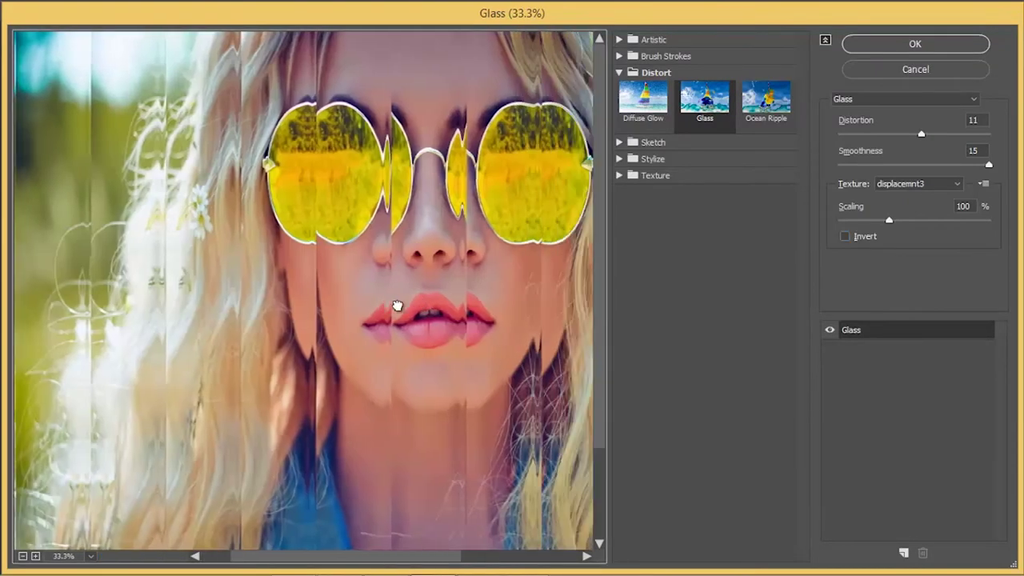
{"action": "left_click", "coordinate": [846, 237]}
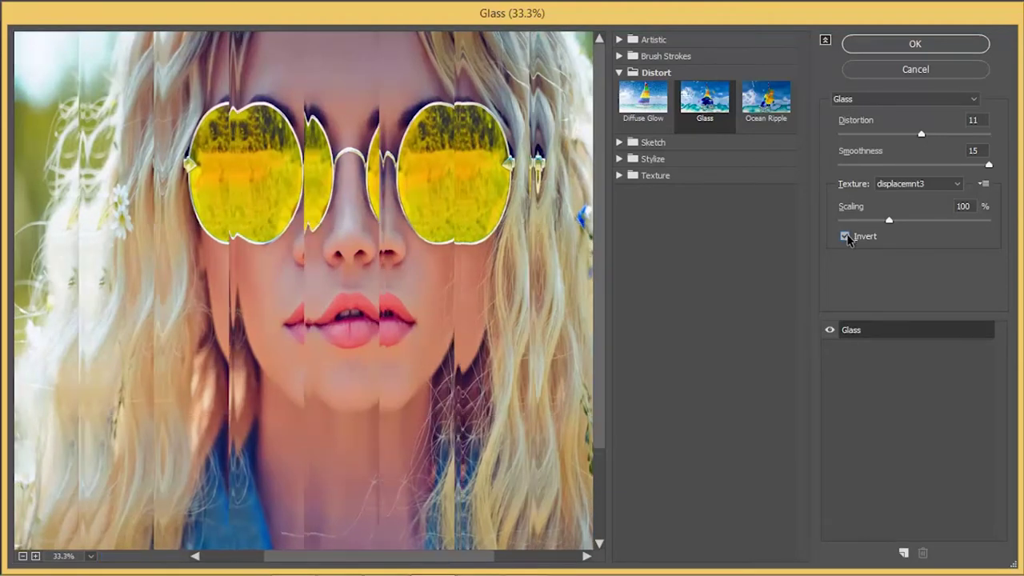
{"action": "left_click", "coordinate": [929, 44]}
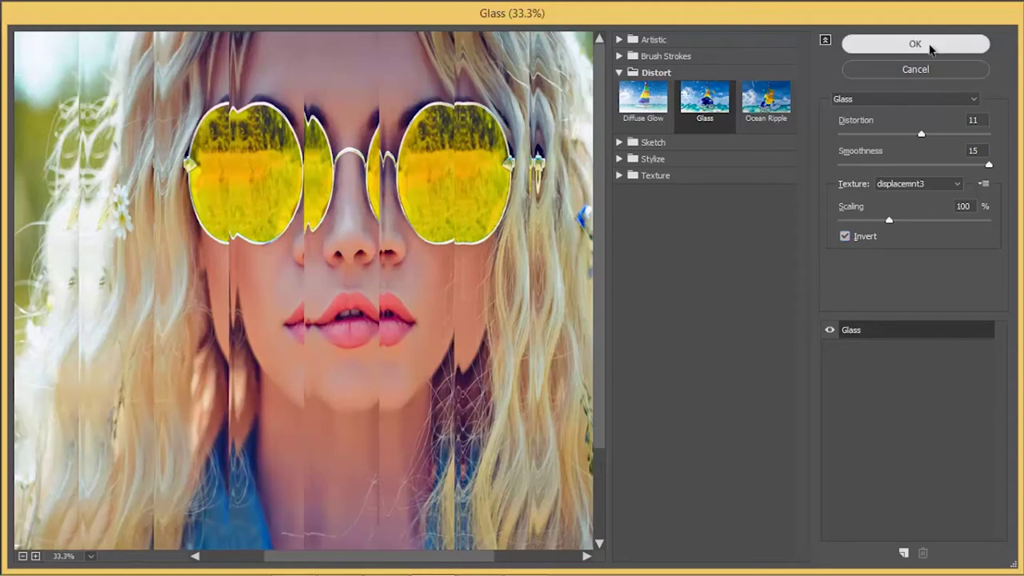